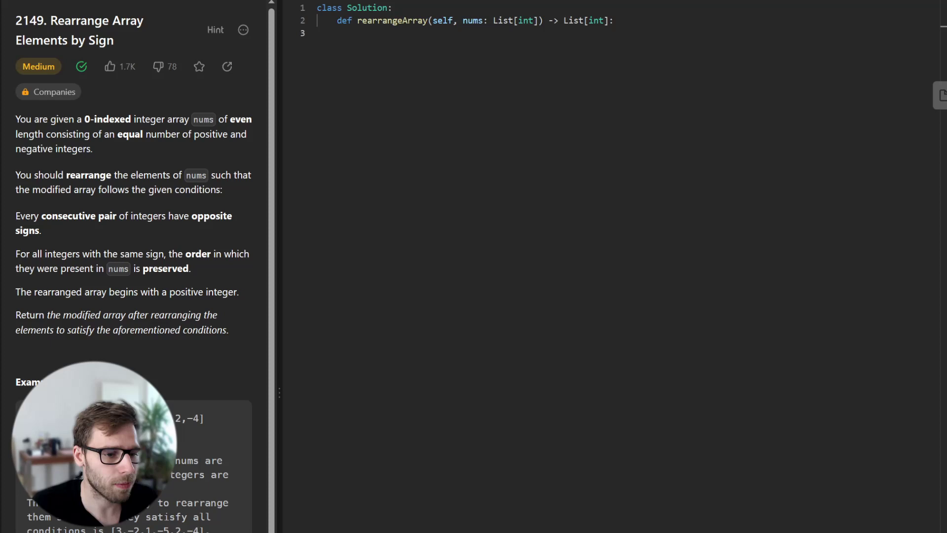
scroll(134, 259, down, 3)
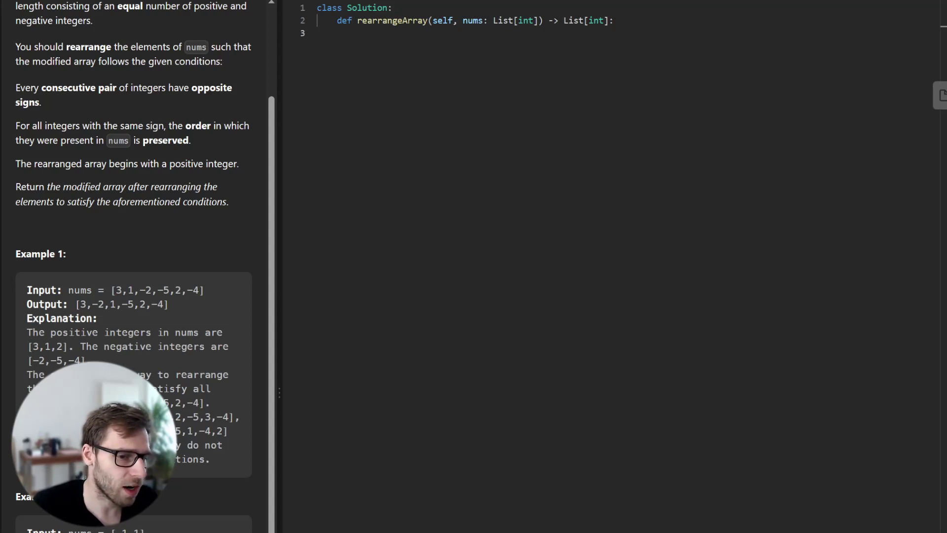
scroll(133, 222, up, 5)
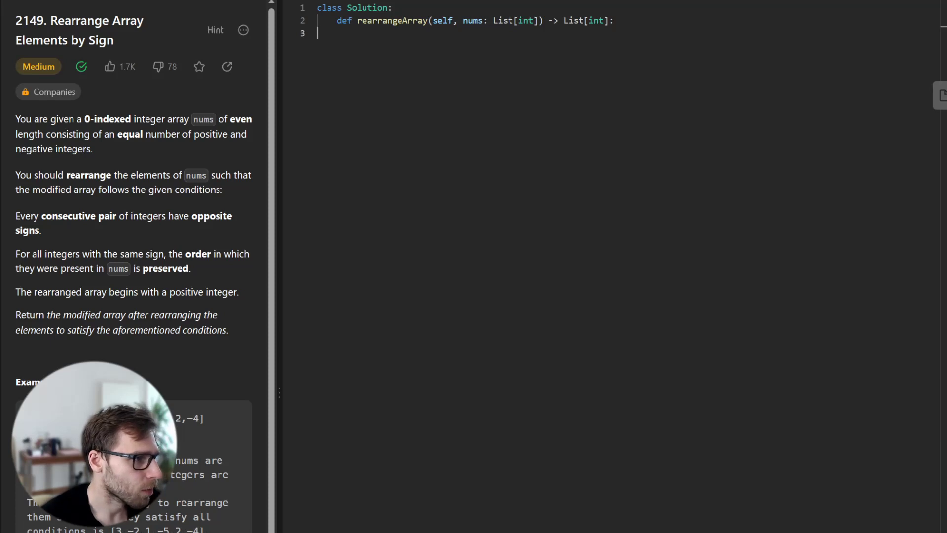
text(# Separate p)
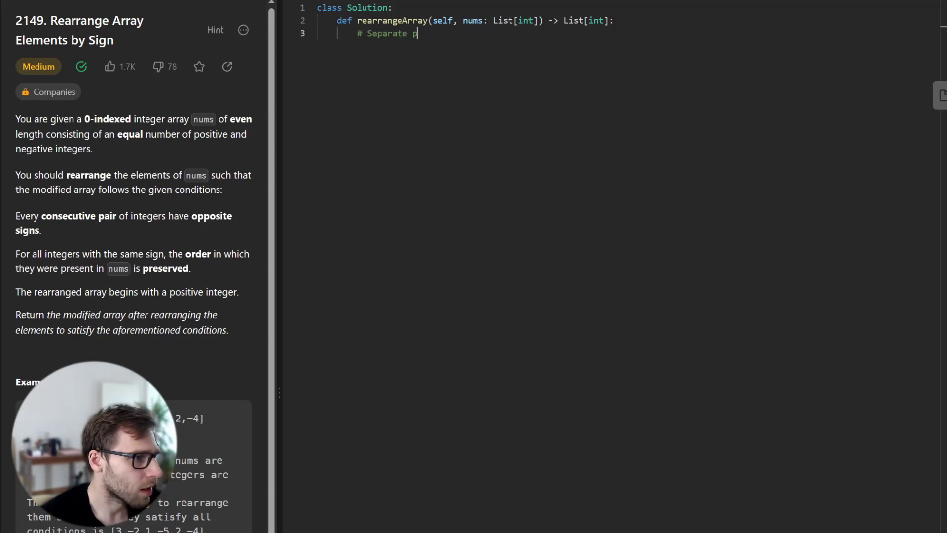
text(ositive and nega)
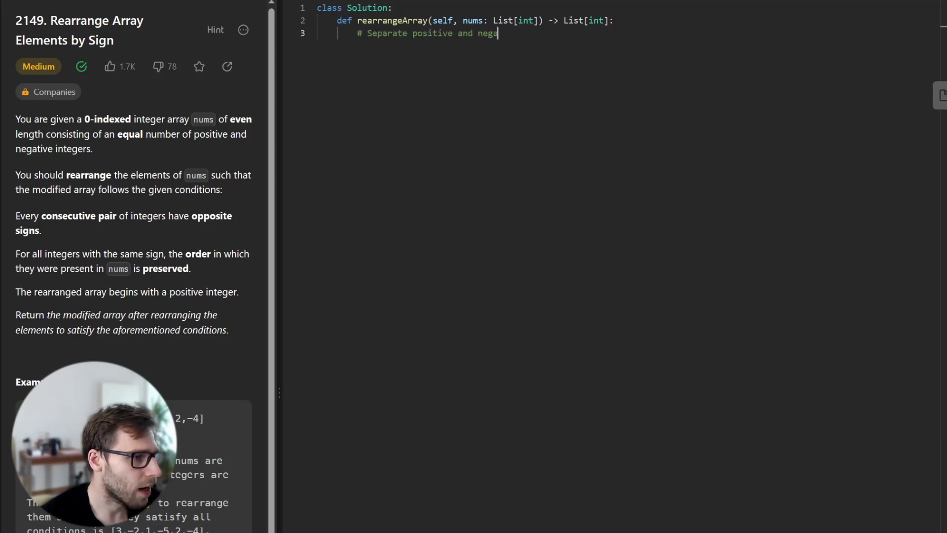
text(tive numbers using)
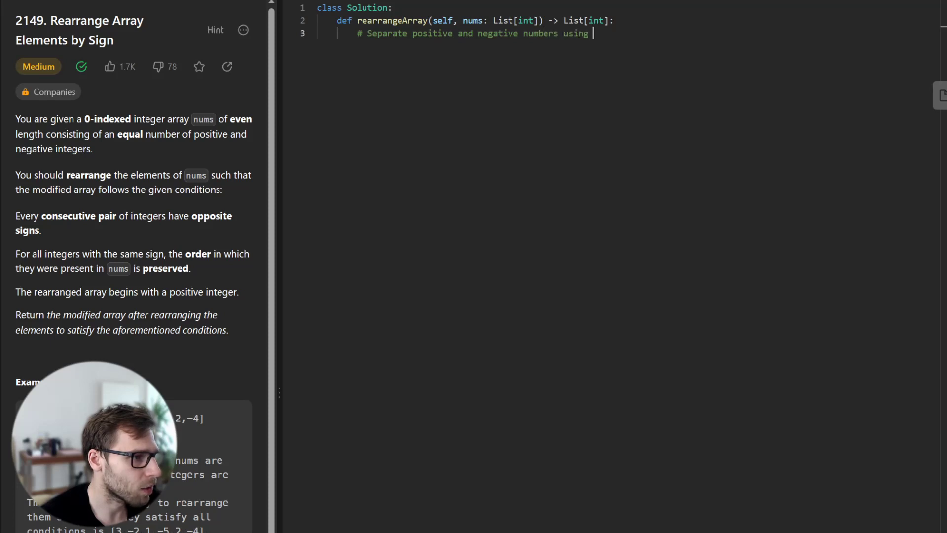
text( list comprehens)
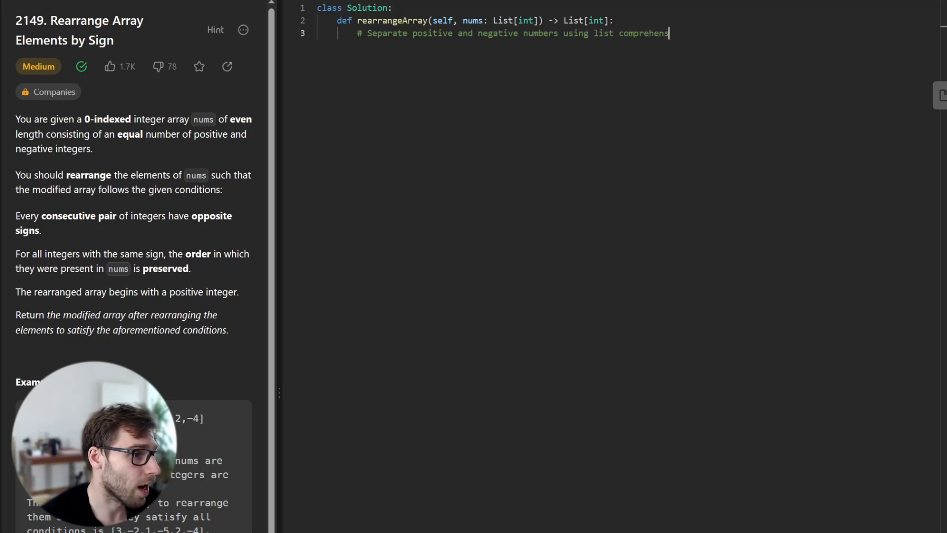
text(ions)
Write a comment and list comprehensions building positives (num > 0) and negatives (num < 0) from nums
key(Return)
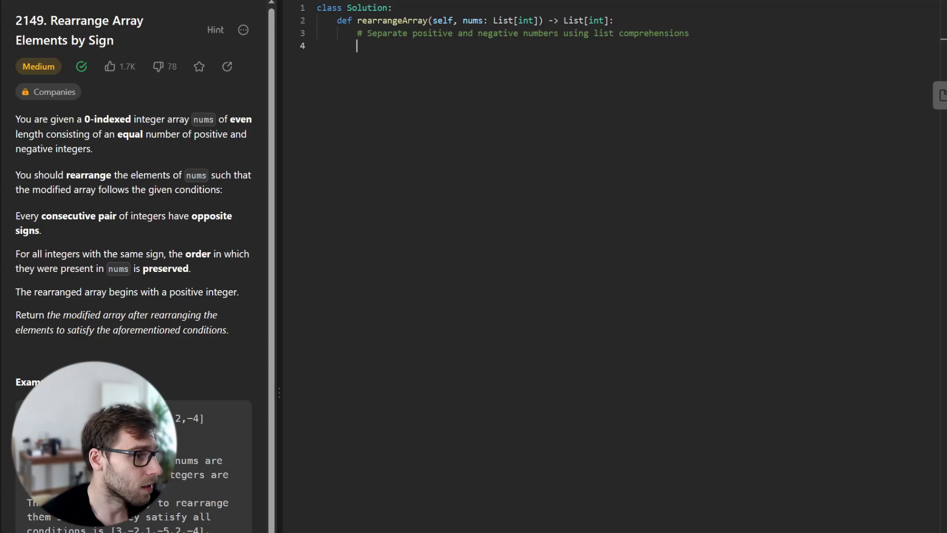
text(positives = )
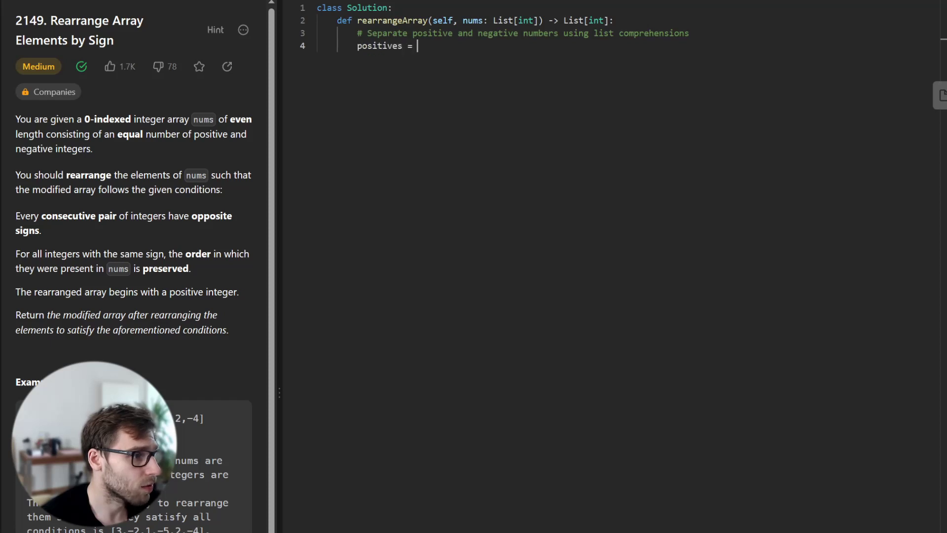
text([num for n)
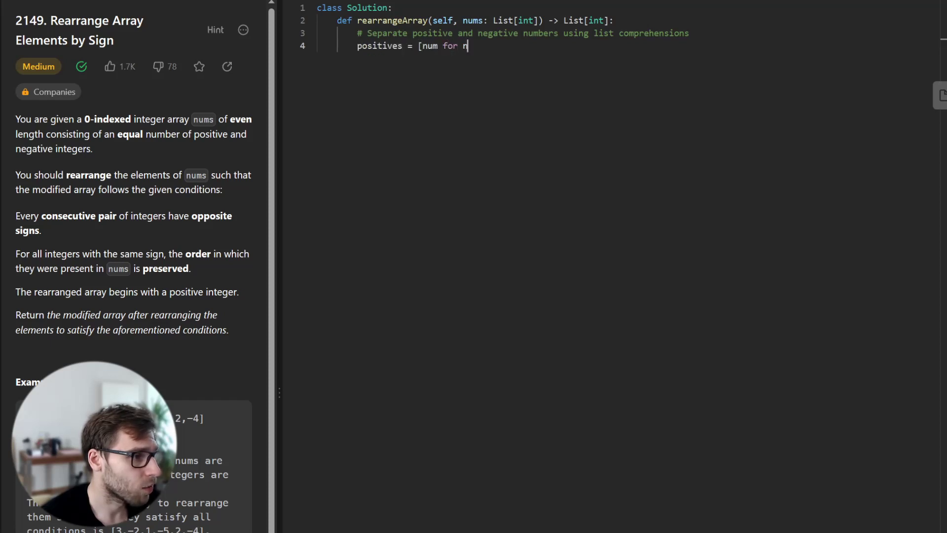
text(um in nums )
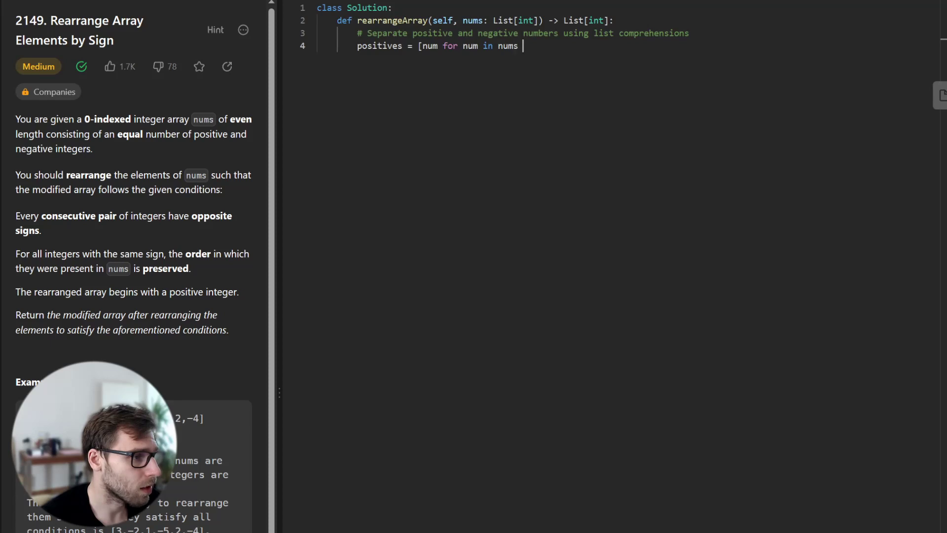
text(if num > )
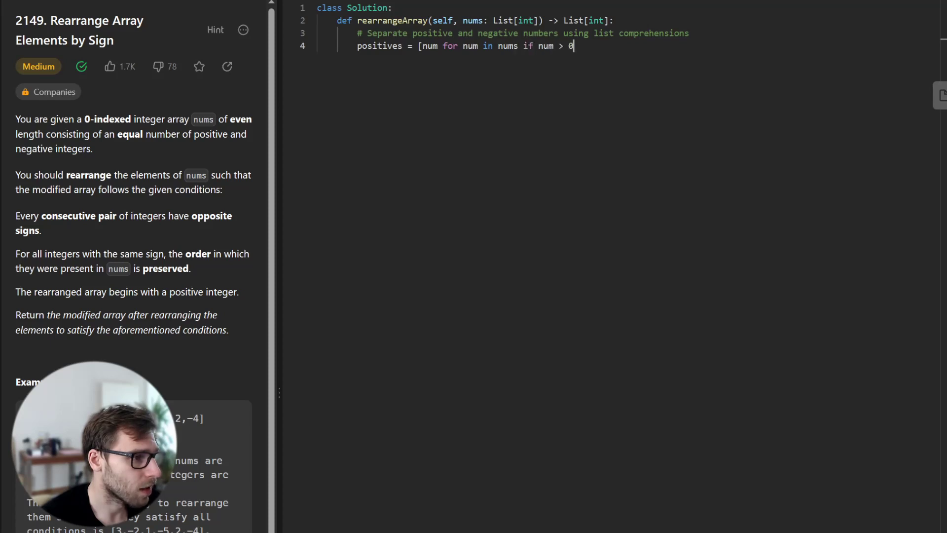
text(0])
key(Return)
text(negati)
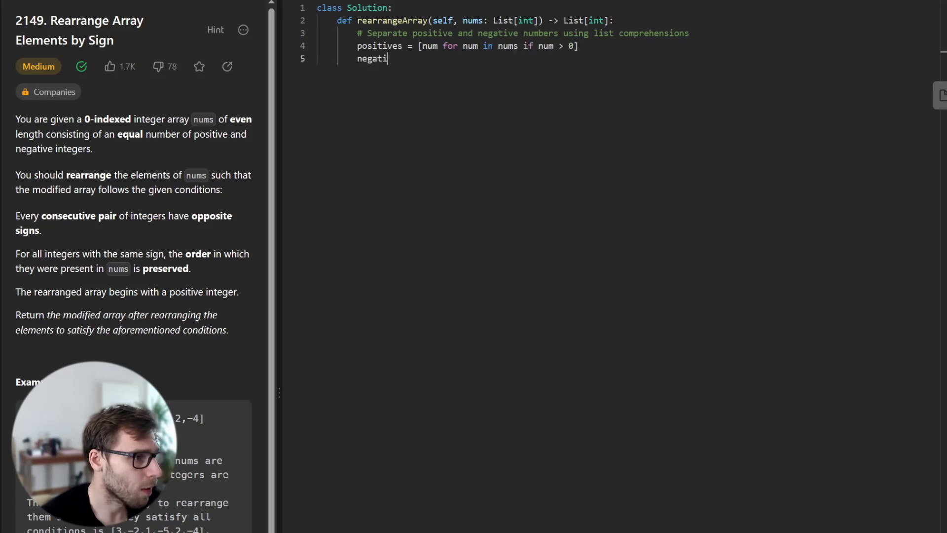
text(ves = [])
key(Left)
text(nu)
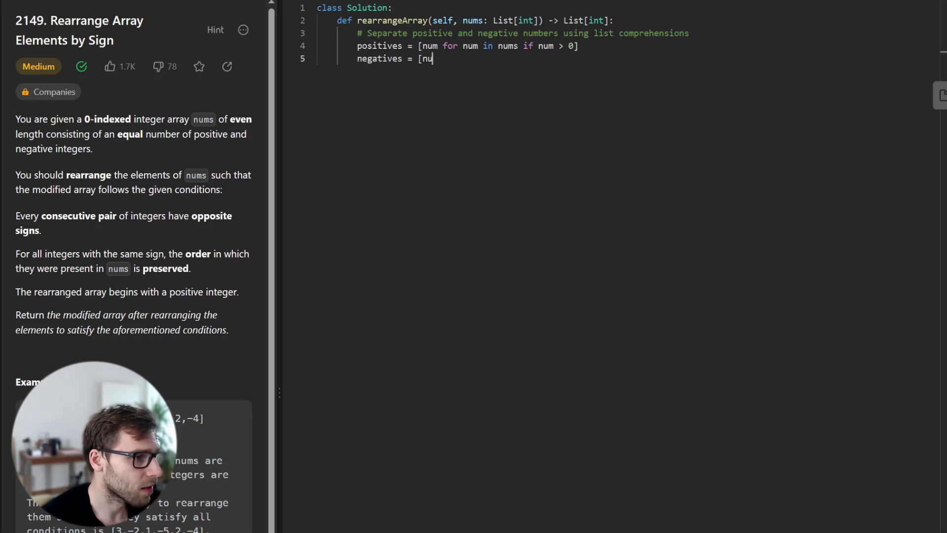
text(m for num )
text(in nums i)
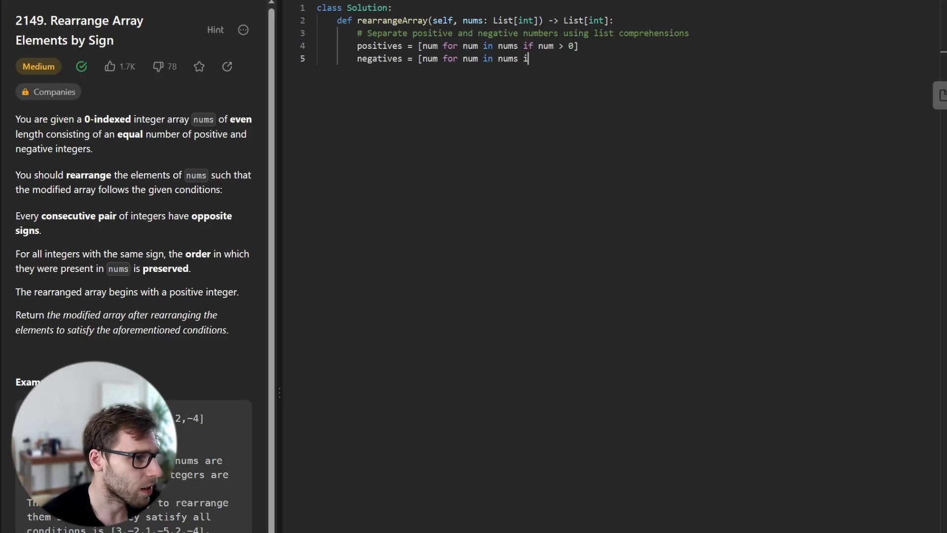
text(f num < 0)
key(End)
key(Tab)
key(Return)
text(# )
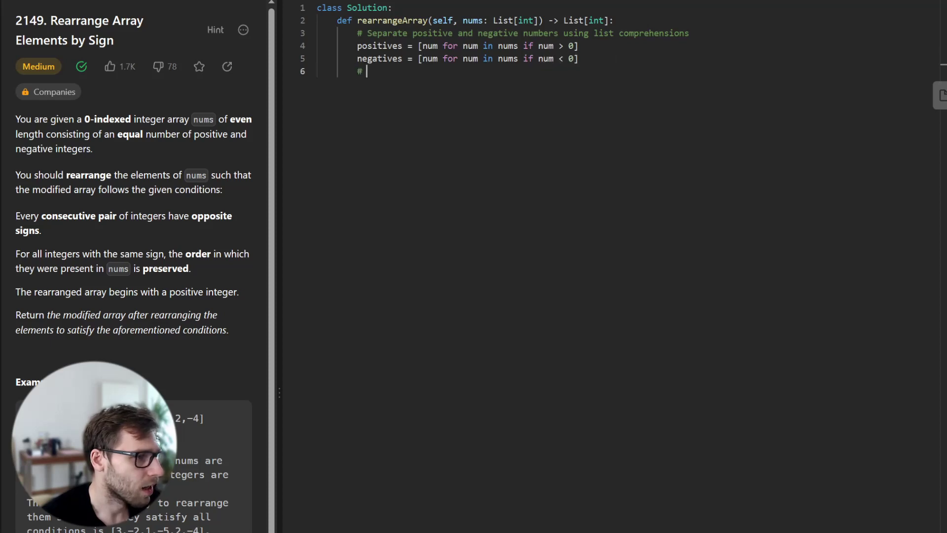
text(Initialize an emp)
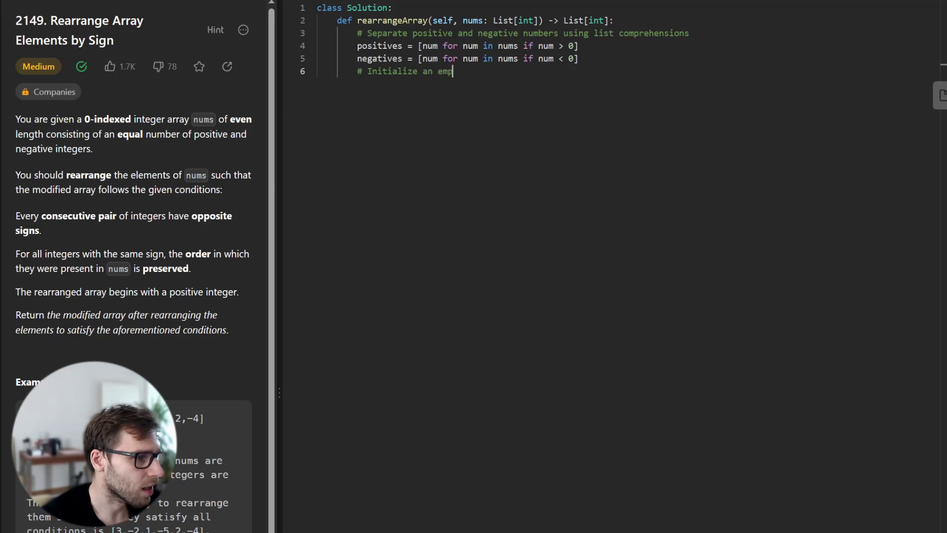
text(ty list to store)
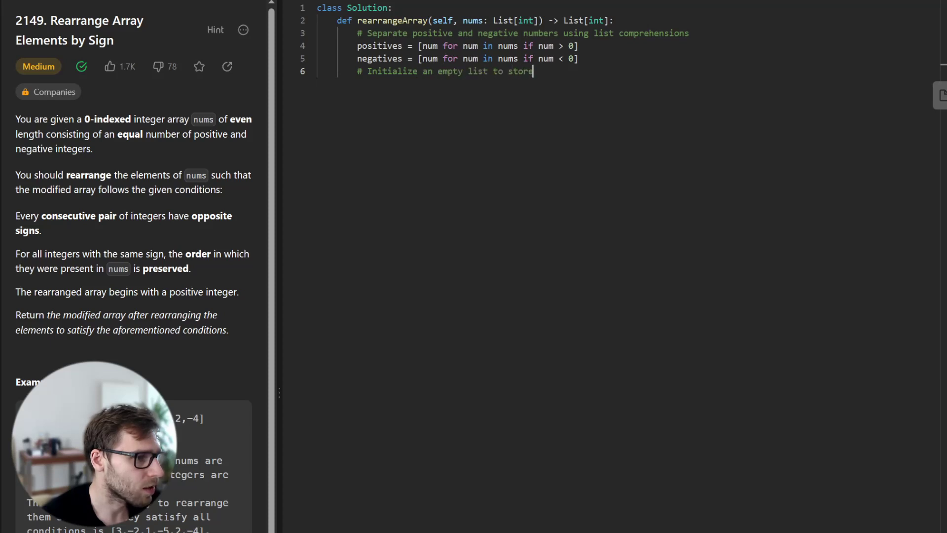
text( the rearranged )
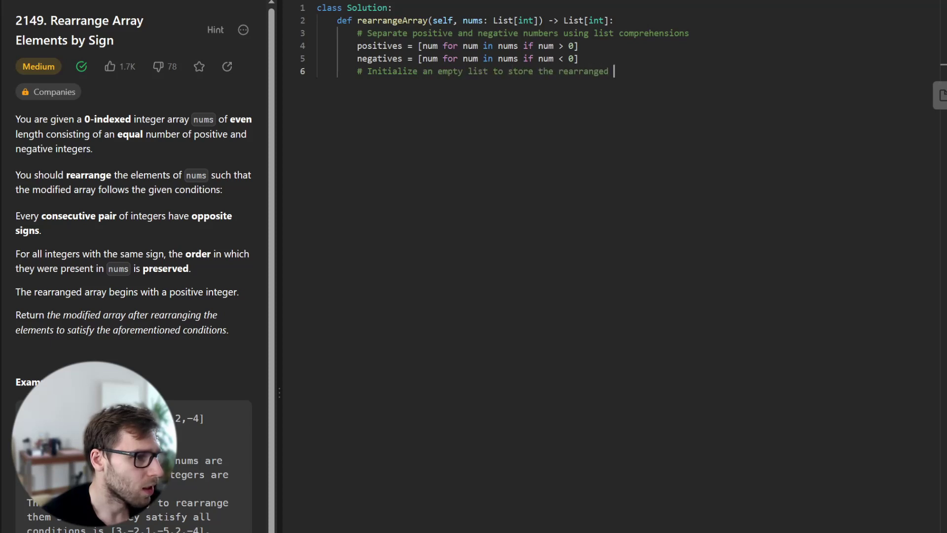
text(elements)
Initialize result = [] and add comments planning a loop over half the array appending positives and negatives alternately
key(Return)
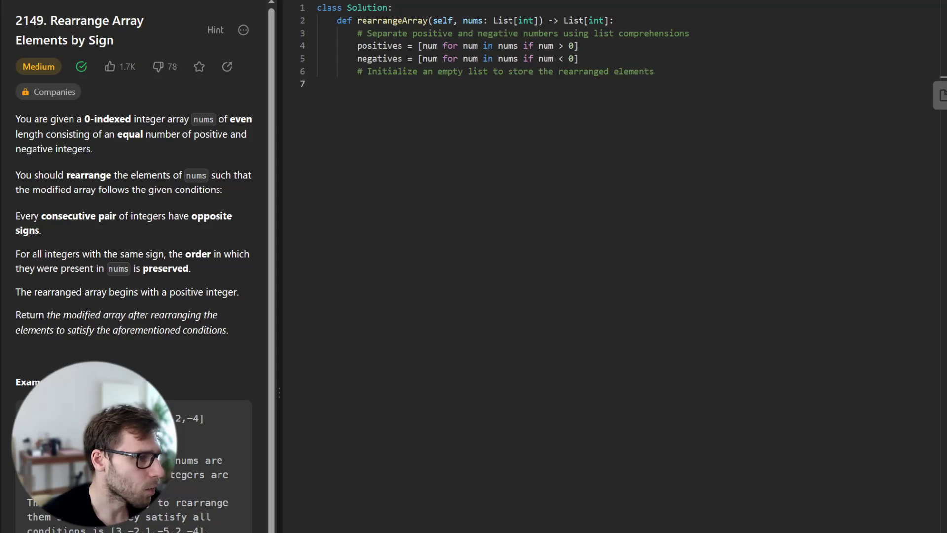
text(result =)
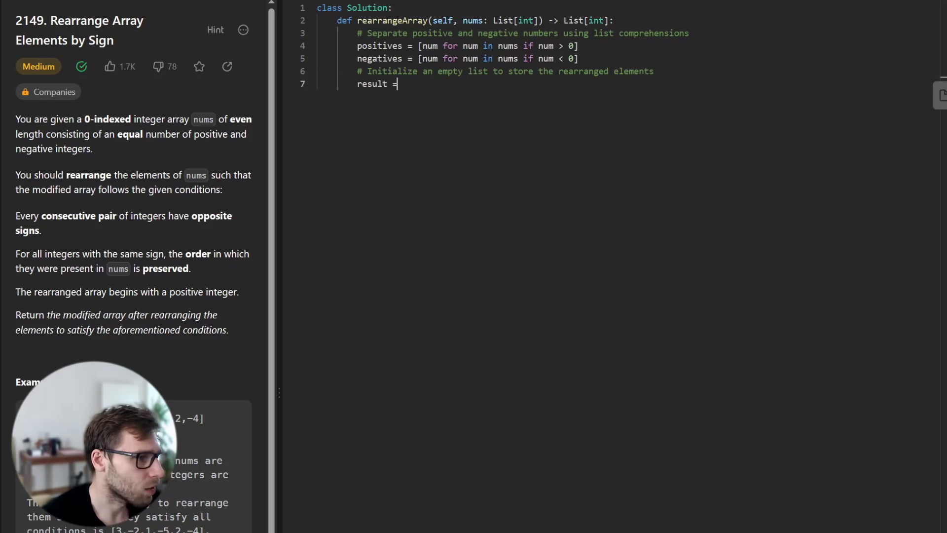
text( [])
key(Return)
text(# Loop over hal)
text(f the length of )
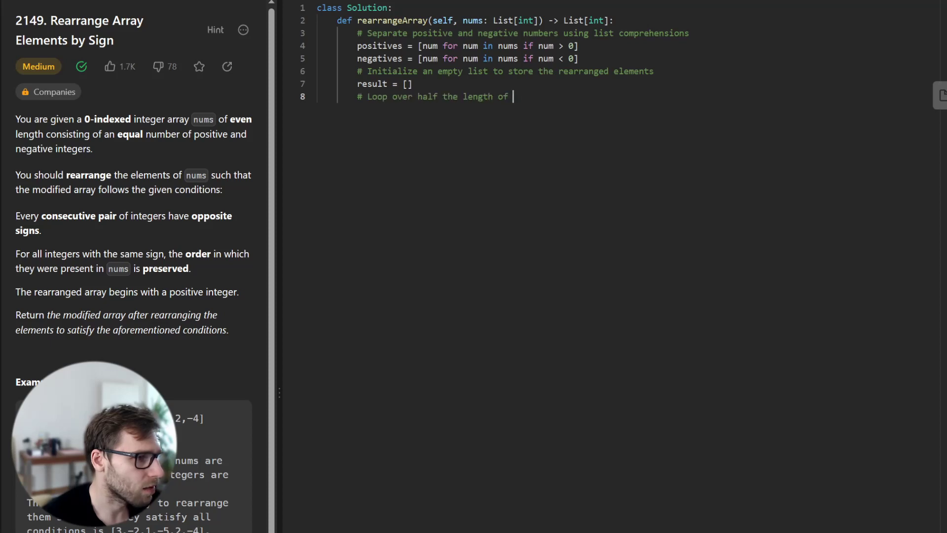
text(the original array)
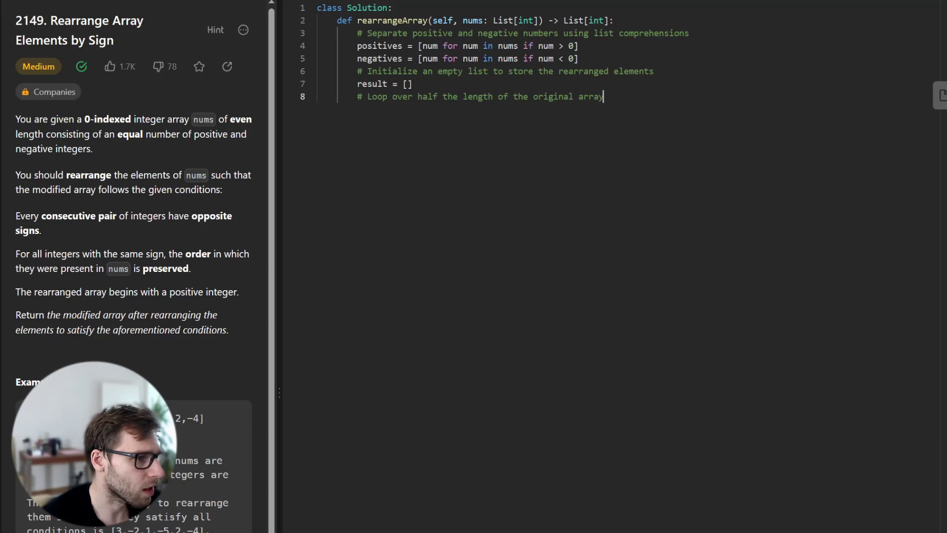
key(Return)
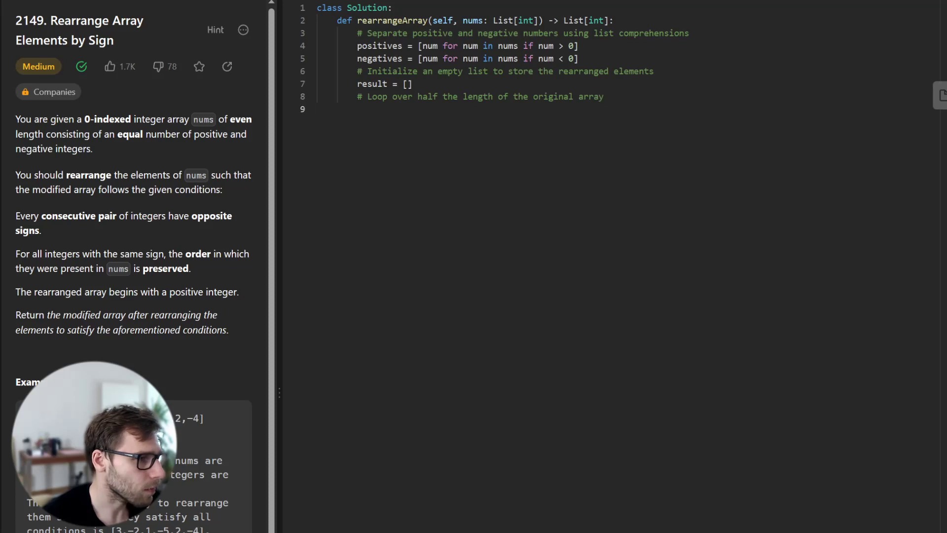
text(# Alternatingly)
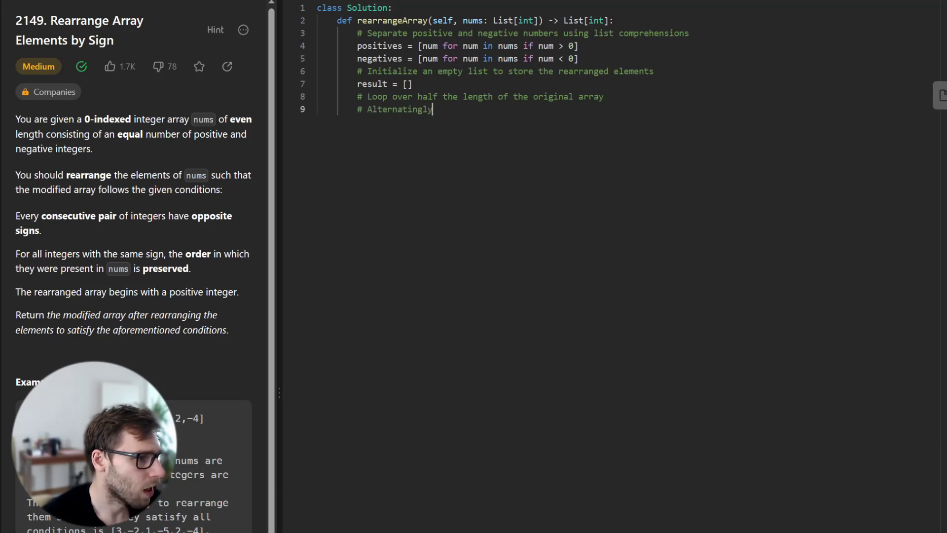
text( append a positiv)
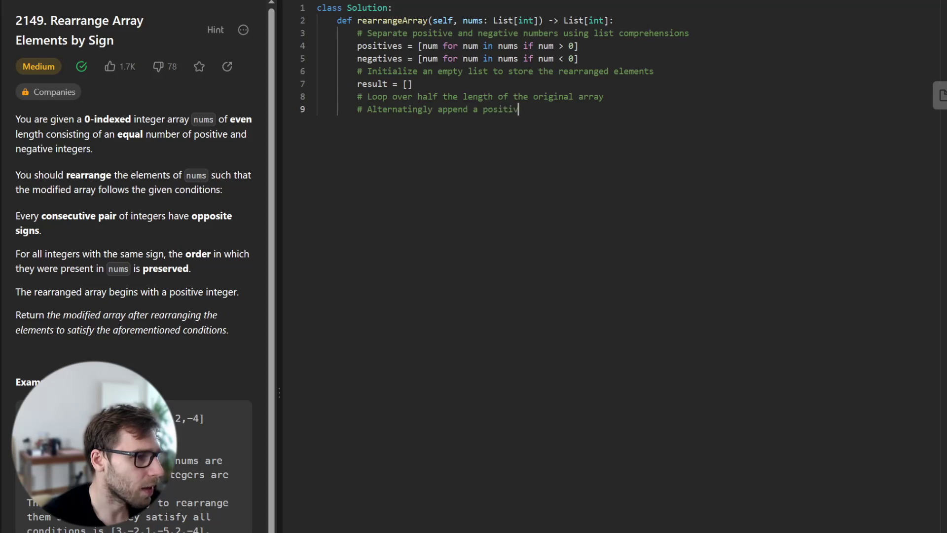
text(e and a negative )
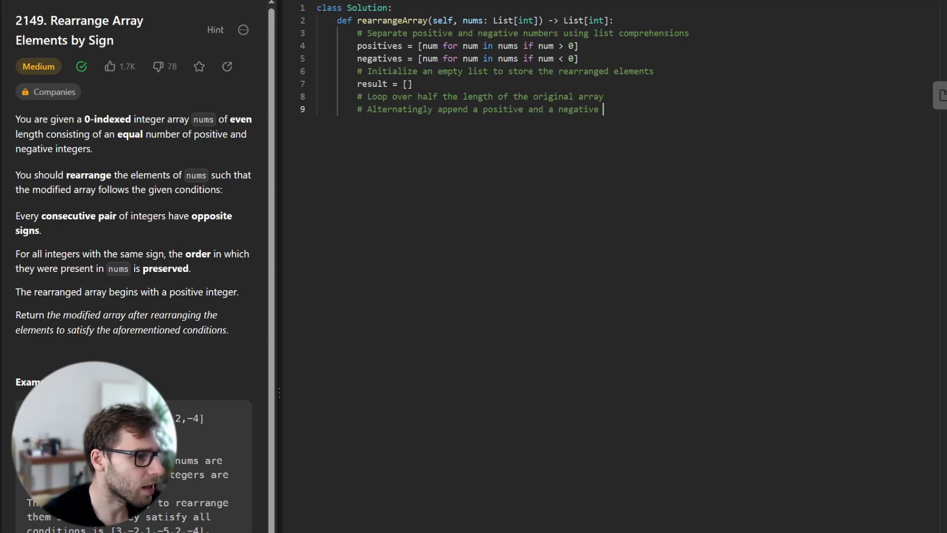
text(number to the res)
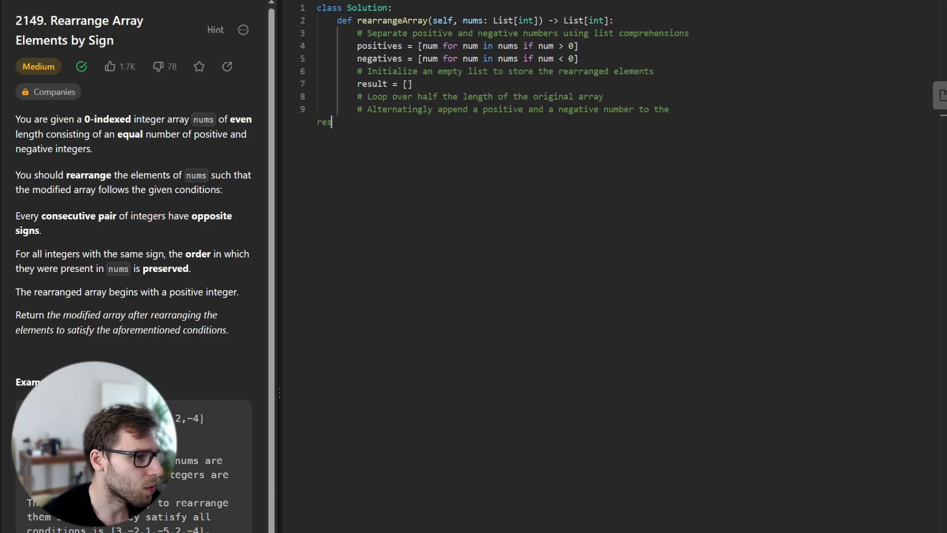
text(ult list)
key(Return)
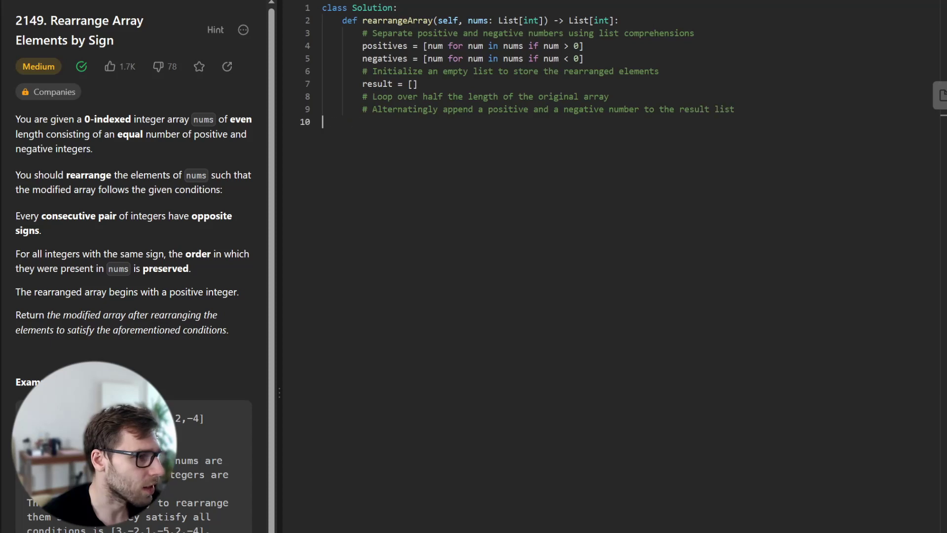
text(for i i)
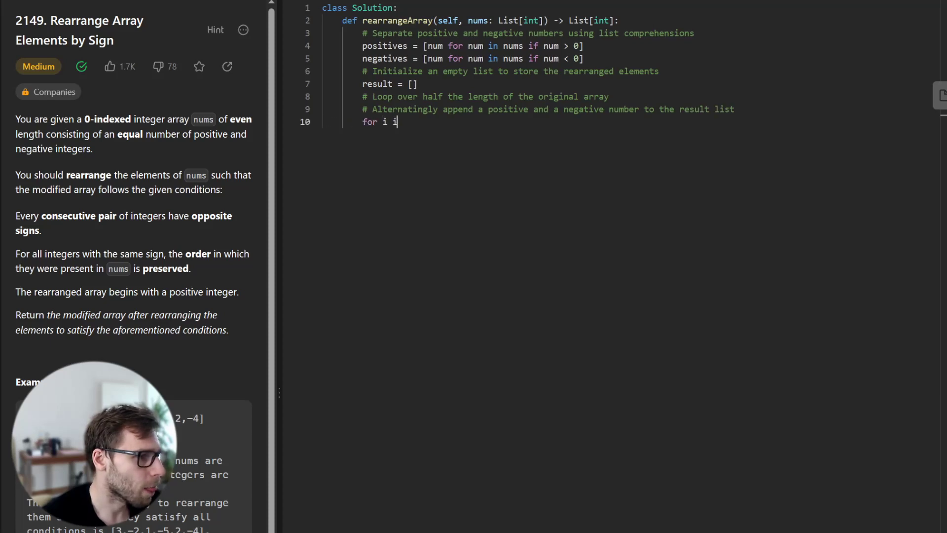
text(n range(len(nums)))
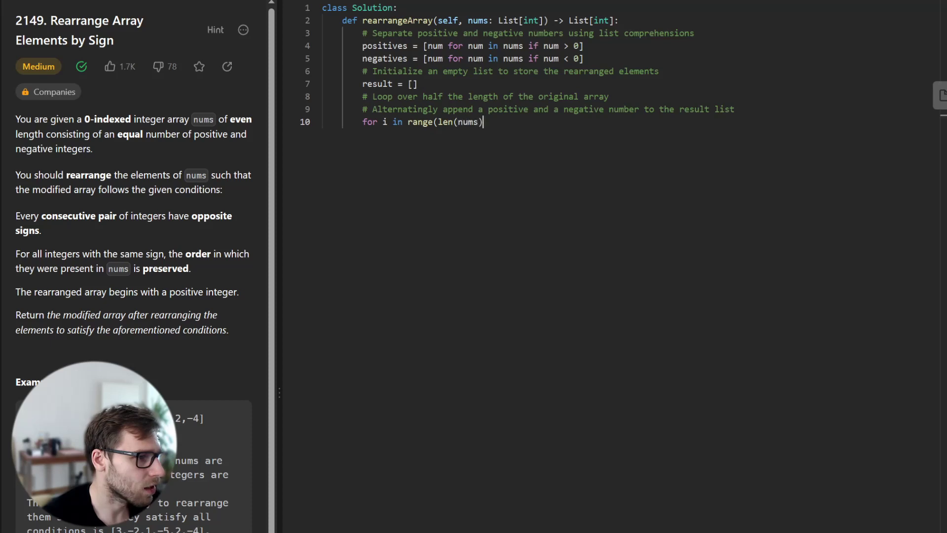
text( // 2):)
Write the for loop over range(len(nums) // 2) appending positives[i] then negatives[i] to result
key(Return)
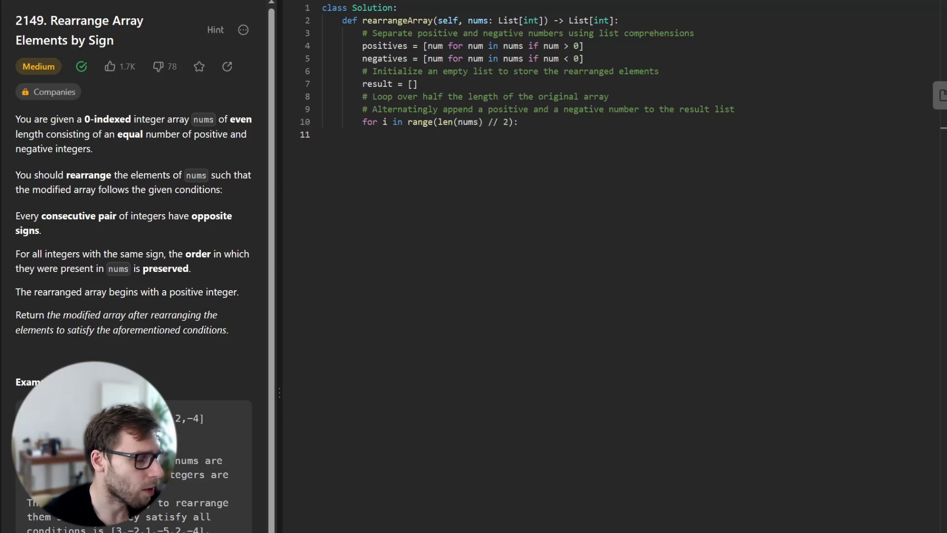
text(result.)
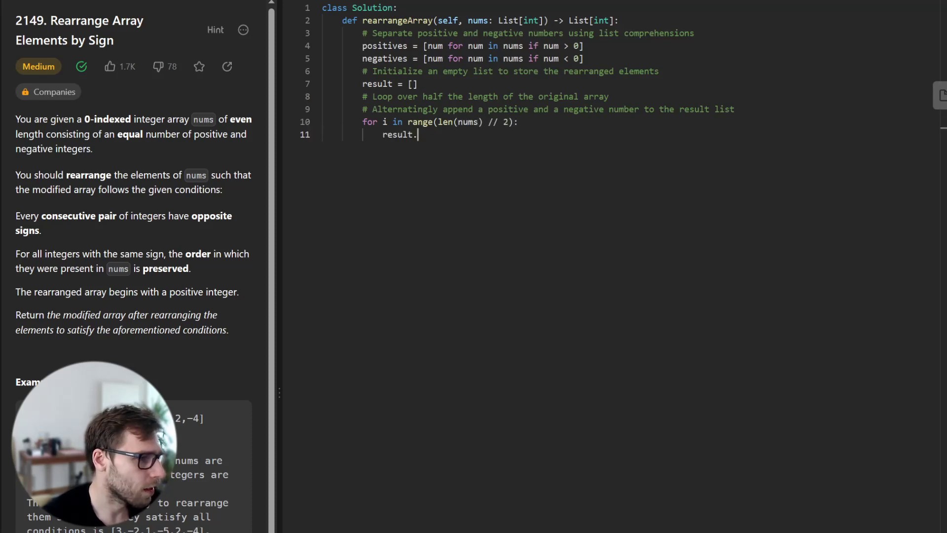
text(append(pos)
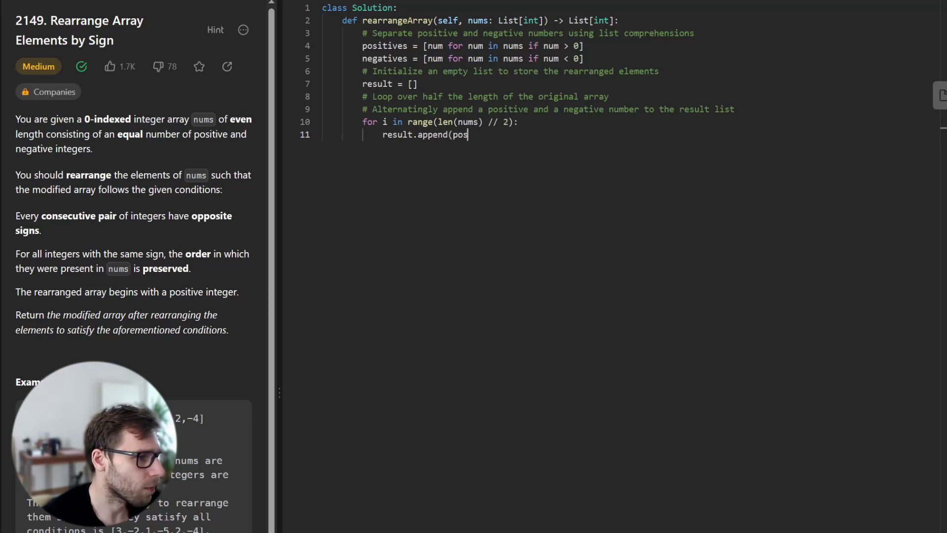
text(itives[i]))
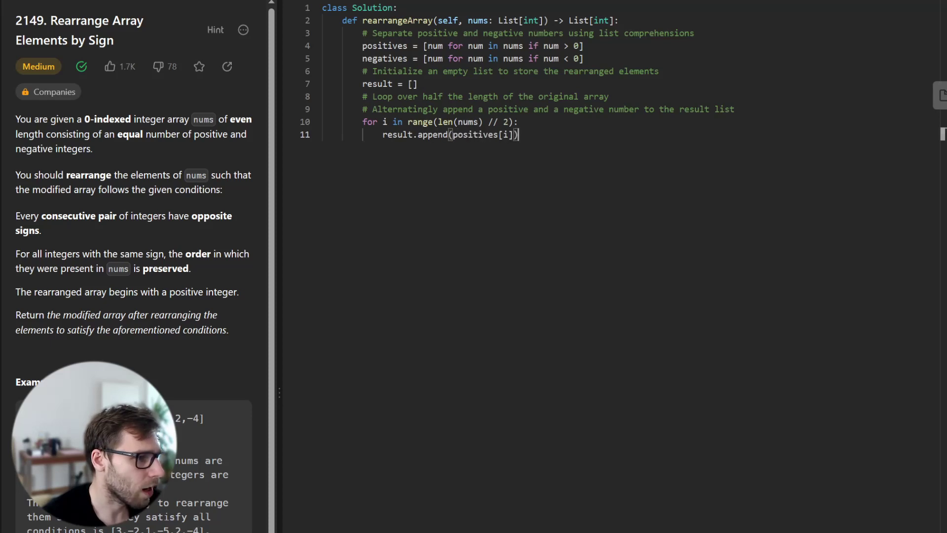
key(Return)
text(result)
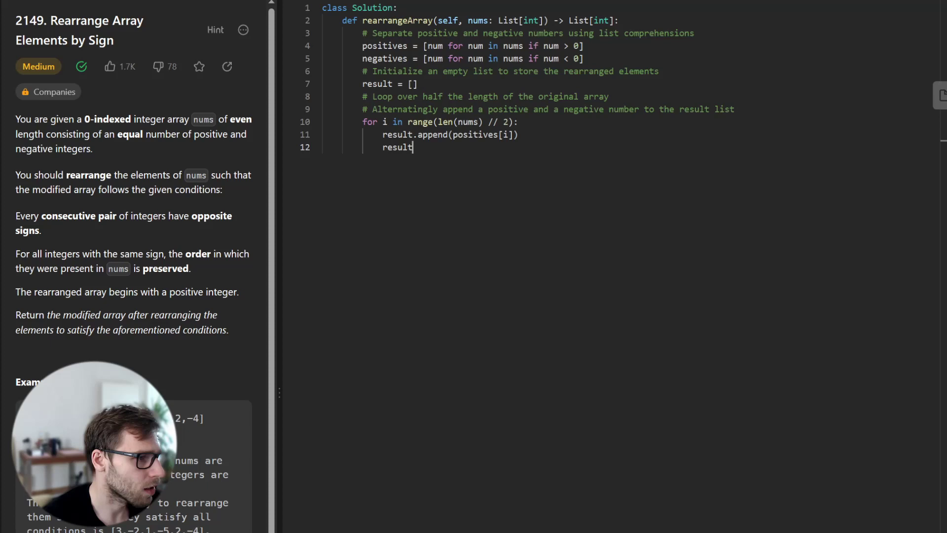
text(.append(n)
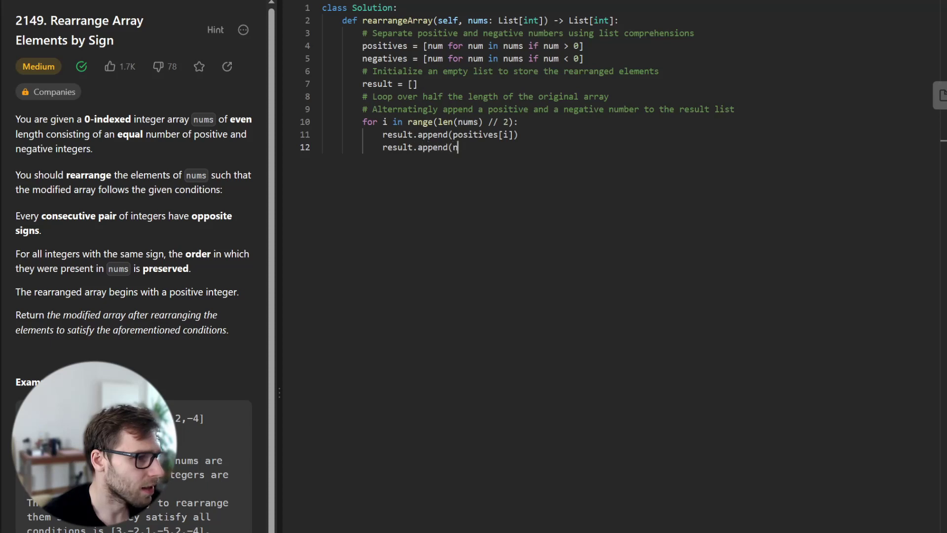
text(egatives[)
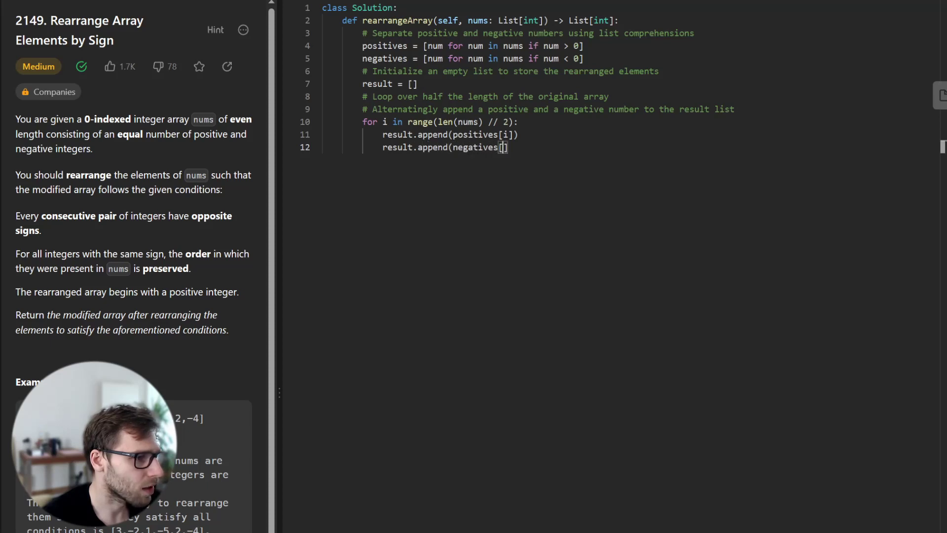
text(i]))
key(Return)
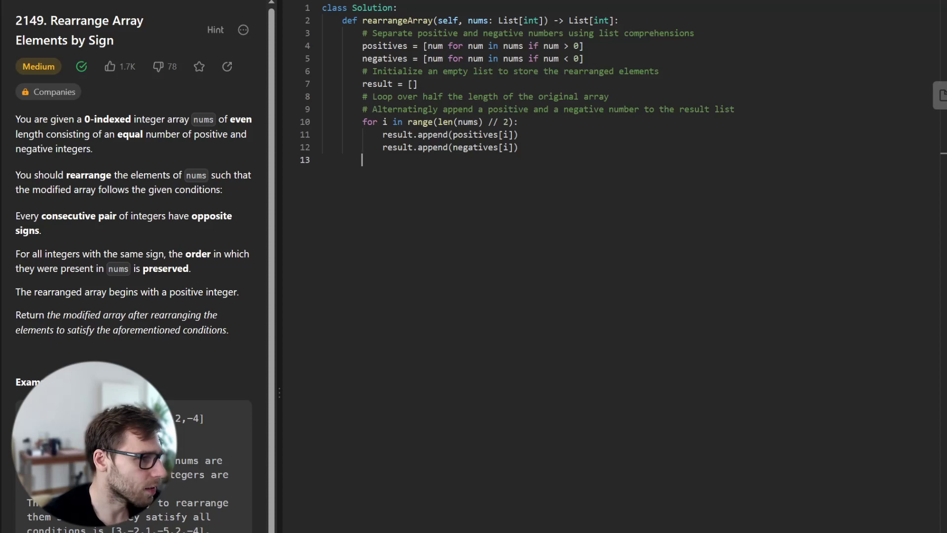
text(# Return the rearr)
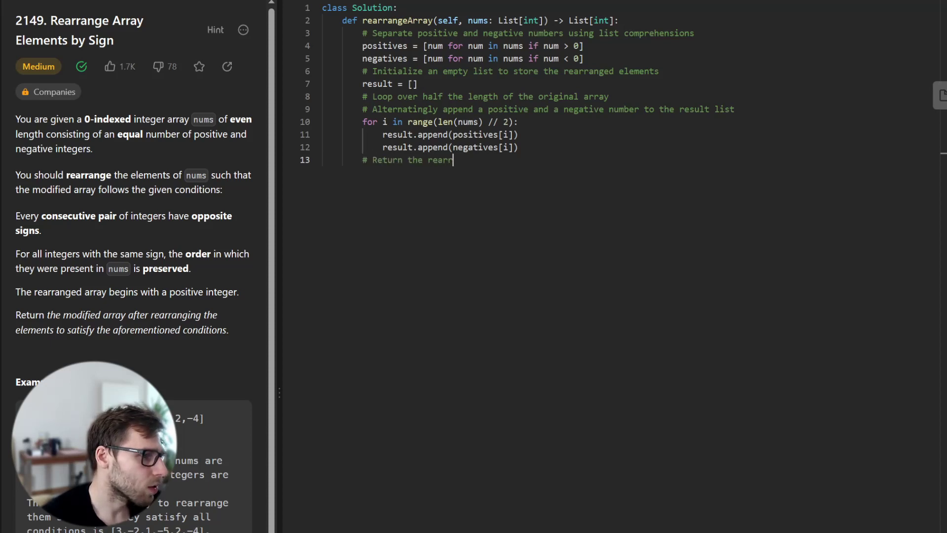
text(anged)
Add a return comment and 'return result', fixing a typo and trailing indentation
key(Return)
text(li)
key(BackSpace)
key(BackSpace)
key(BackSpace)
text(list)
key(Return)
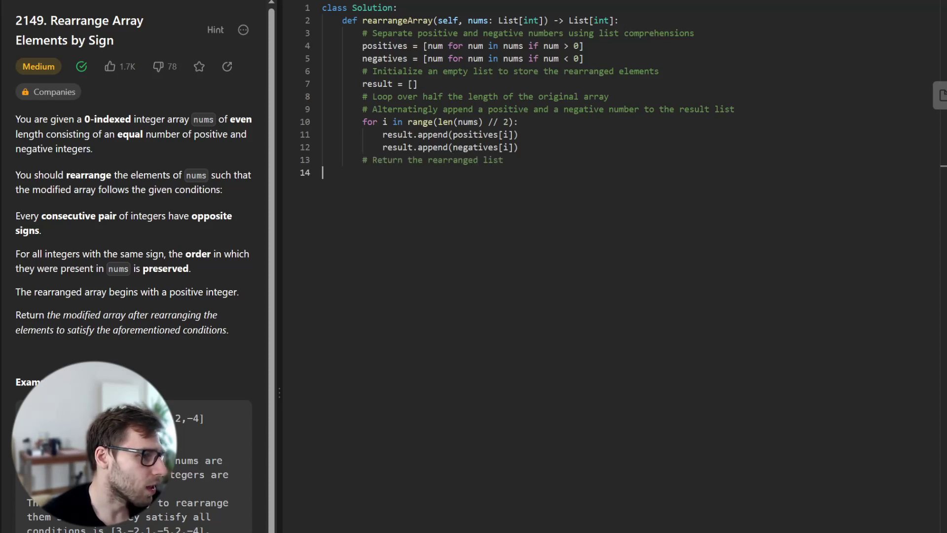
text(return )
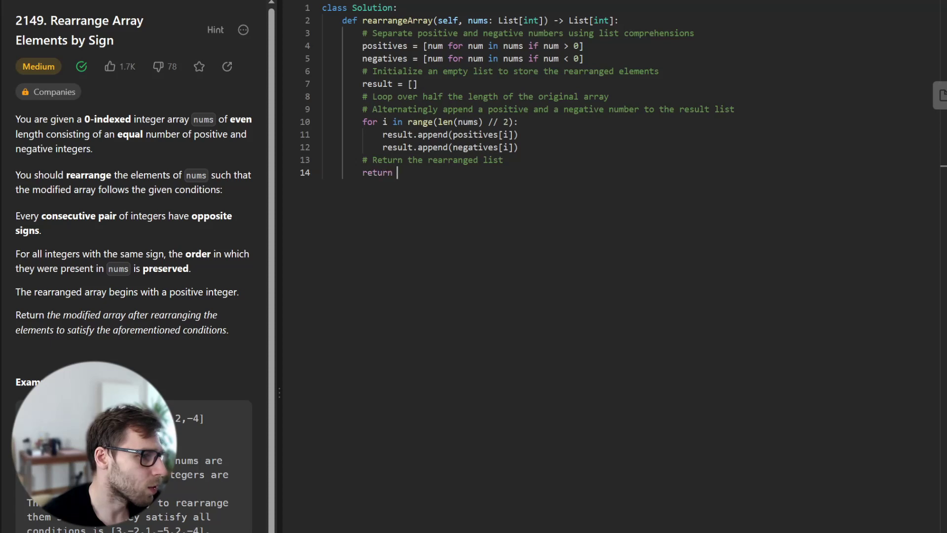
text(result)
key(Return)
key(BackSpace)
key(BackSpace)
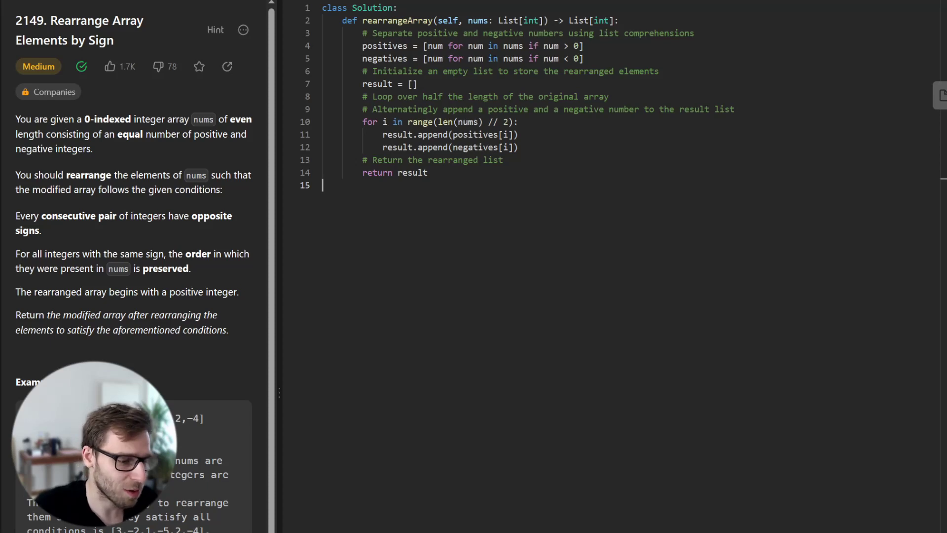
Run the sample tests and confirm the Accepted output [3,-2,1,-5,2,-4] matches expected
key(ctrl+Return)
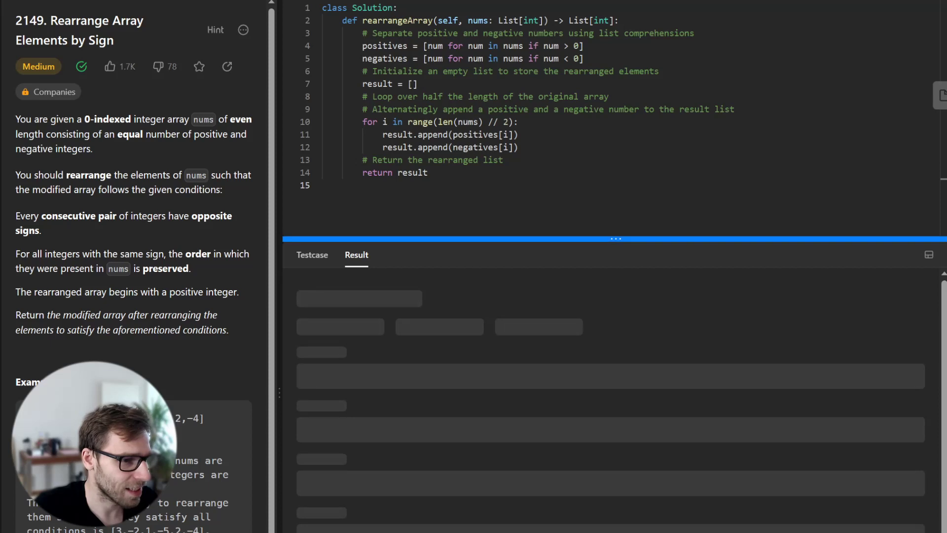
drag(615, 239, 615, 201)
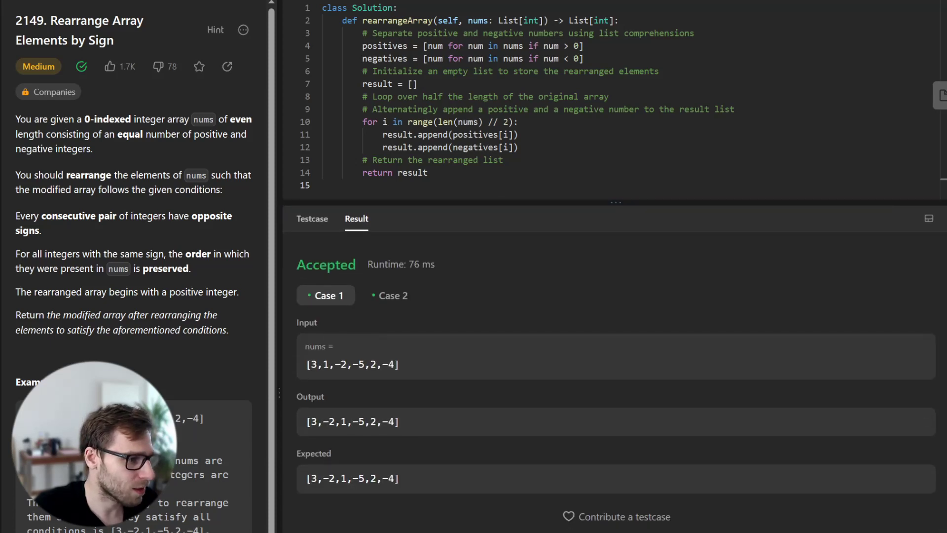
drag(400, 421, 307, 421)
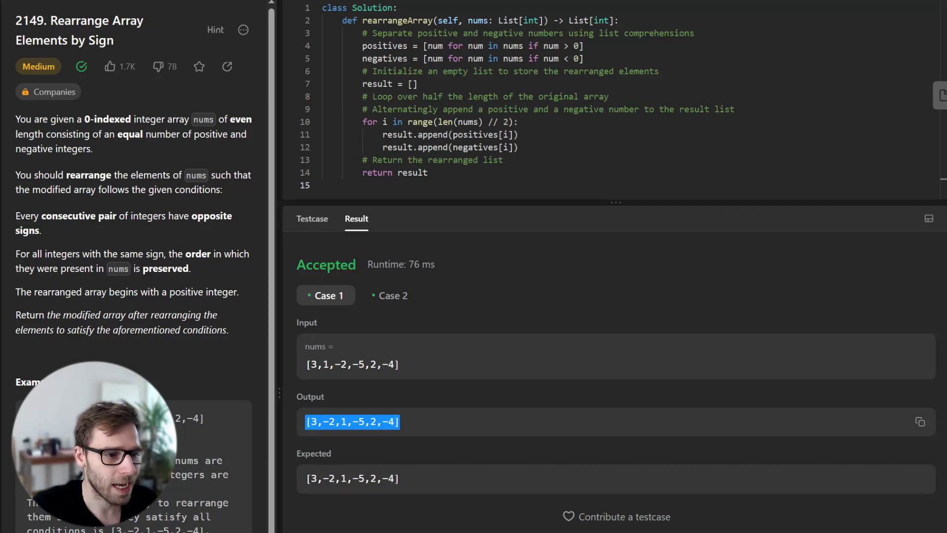
click(615, 444)
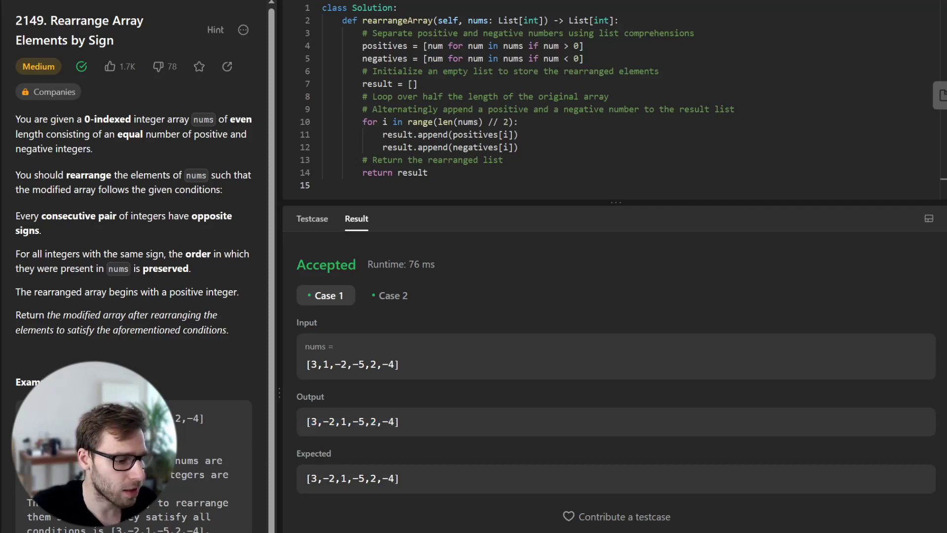
Submit the solution for judging, getting Accepted at 1444 ms beating 91.70%
key(ctrl+apostrophe)
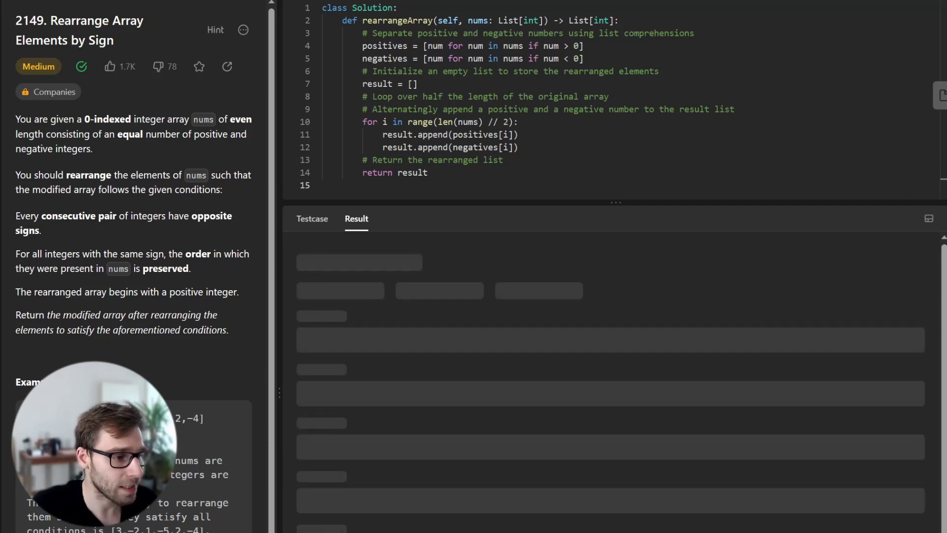